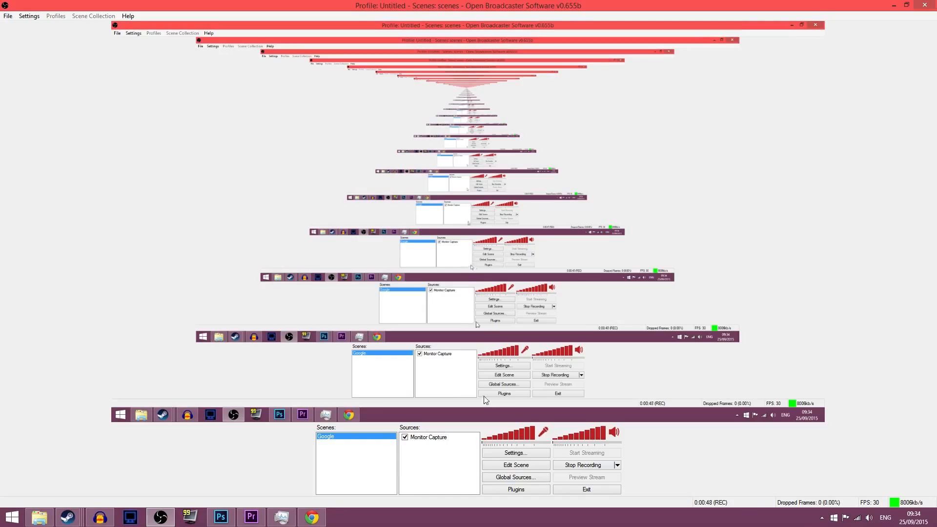
{"action": "left_click", "coordinate": [510, 454]}
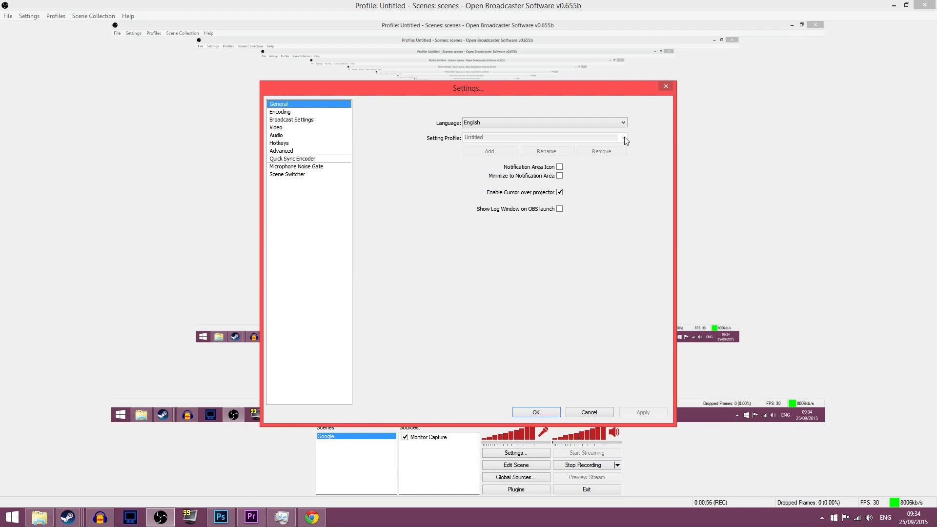
{"action": "left_click", "coordinate": [666, 87]}
{"action": "right_click", "coordinate": [367, 459]}
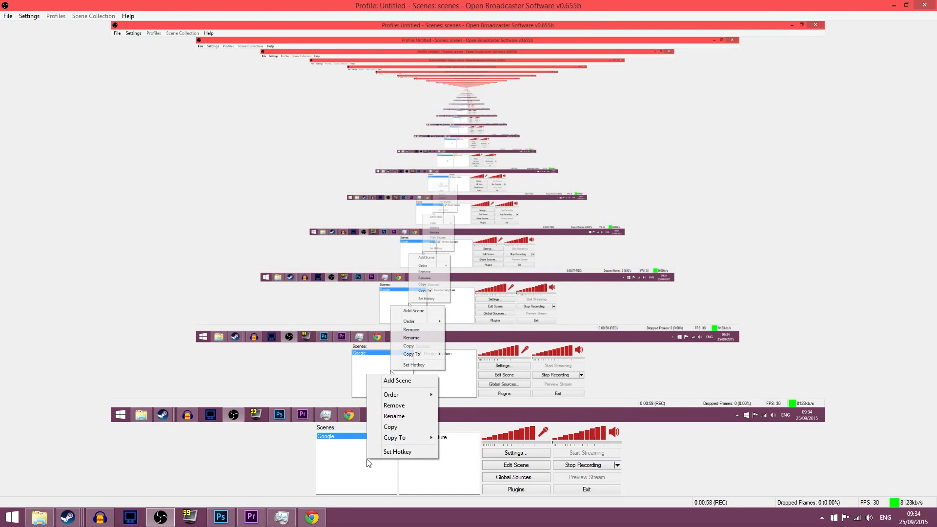
{"action": "left_click", "coordinate": [399, 382]}
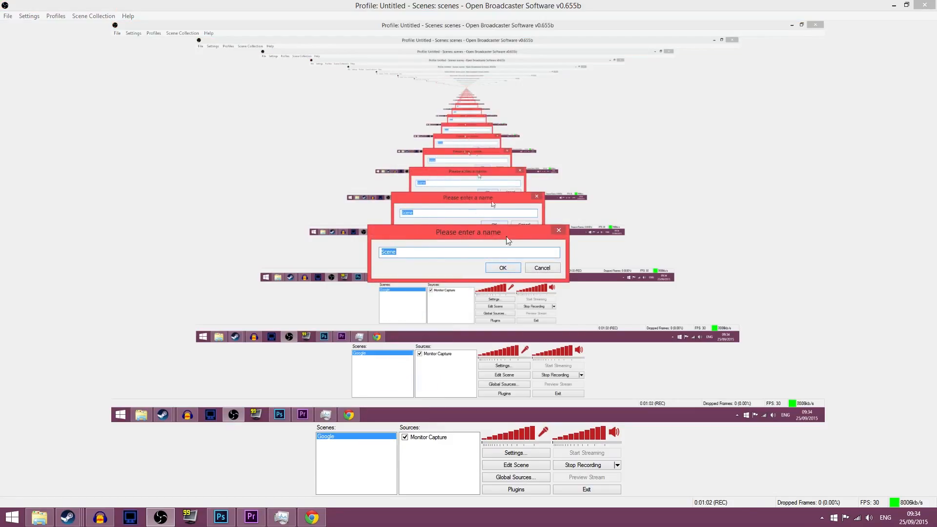
{"action": "left_click", "coordinate": [558, 230]}
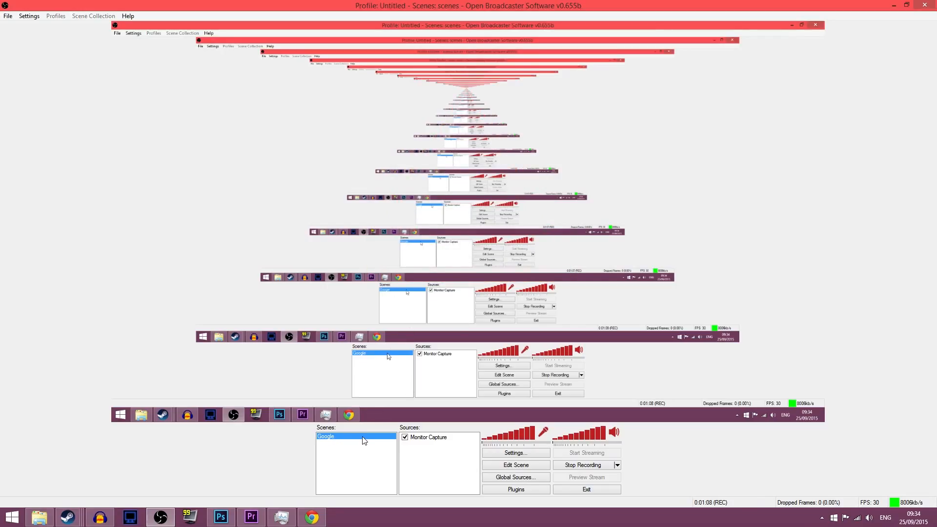
Look at the source types that can be added to the Google scene, without adding one
{"action": "right_click", "coordinate": [427, 446]}
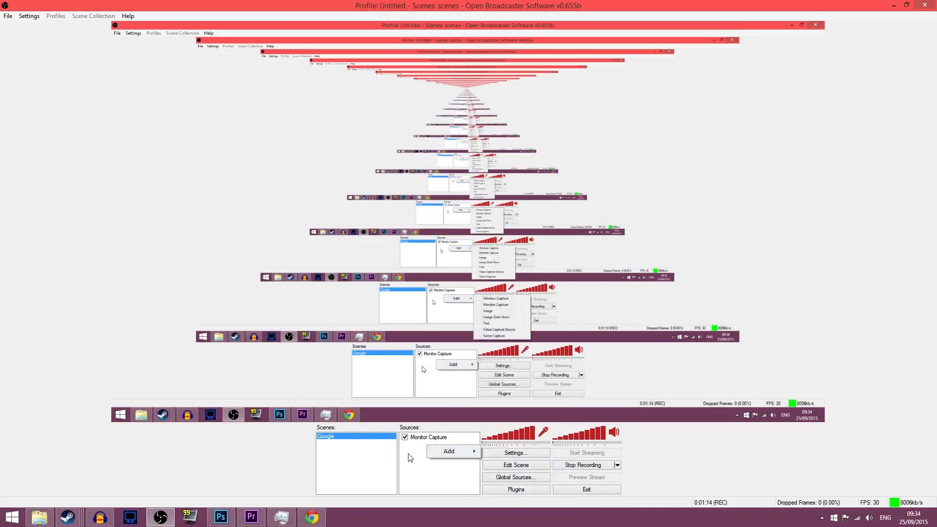
{"action": "mouse_move", "coordinate": [464, 449]}
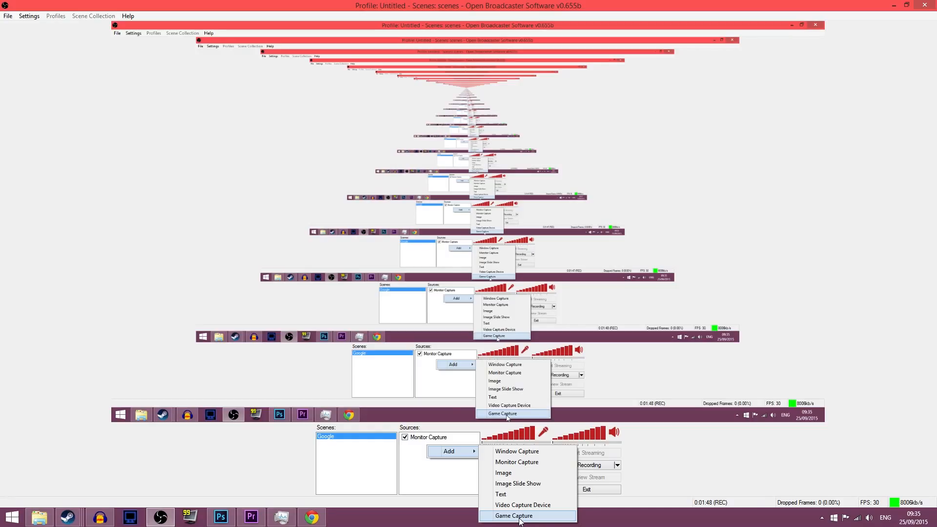
{"action": "left_click", "coordinate": [443, 489]}
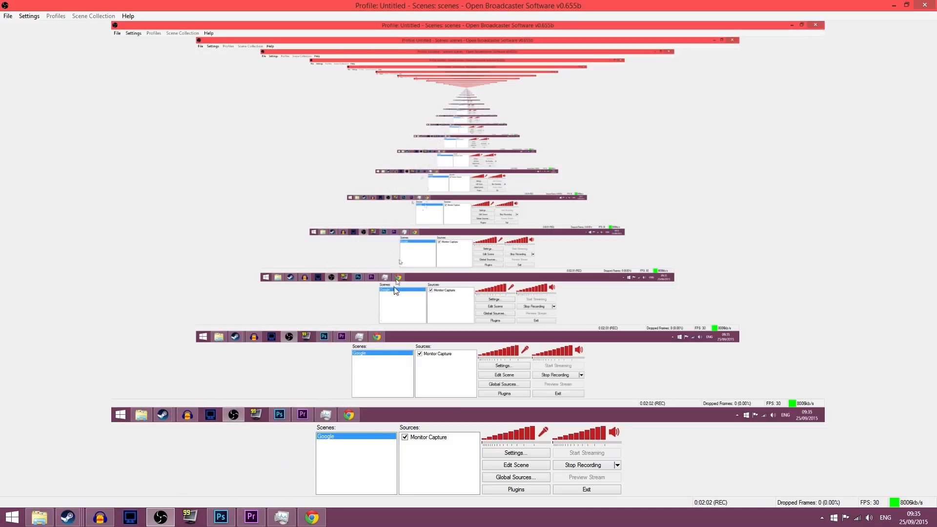
Select English as the interface language in the general settings and save the change
{"action": "left_click", "coordinate": [522, 456]}
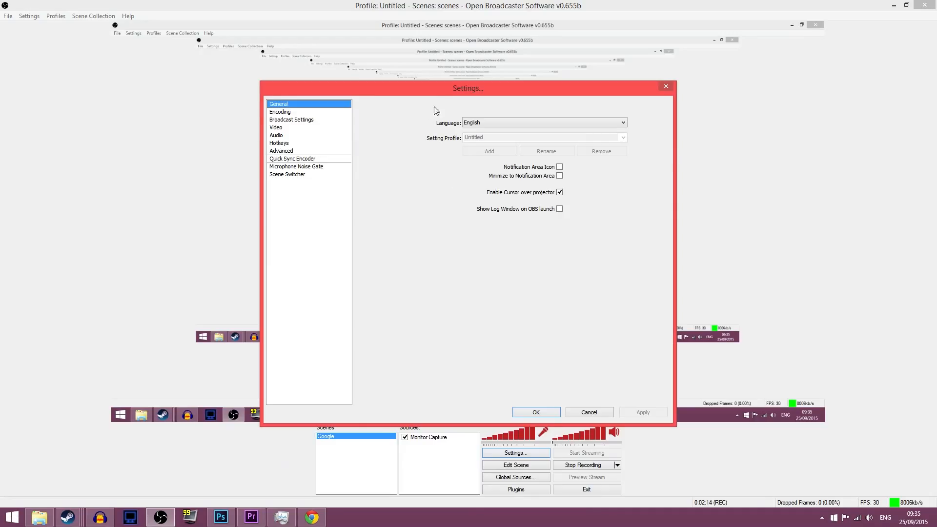
{"action": "left_click_drag", "start_coordinate": [435, 87], "coordinate": [427, 49]}
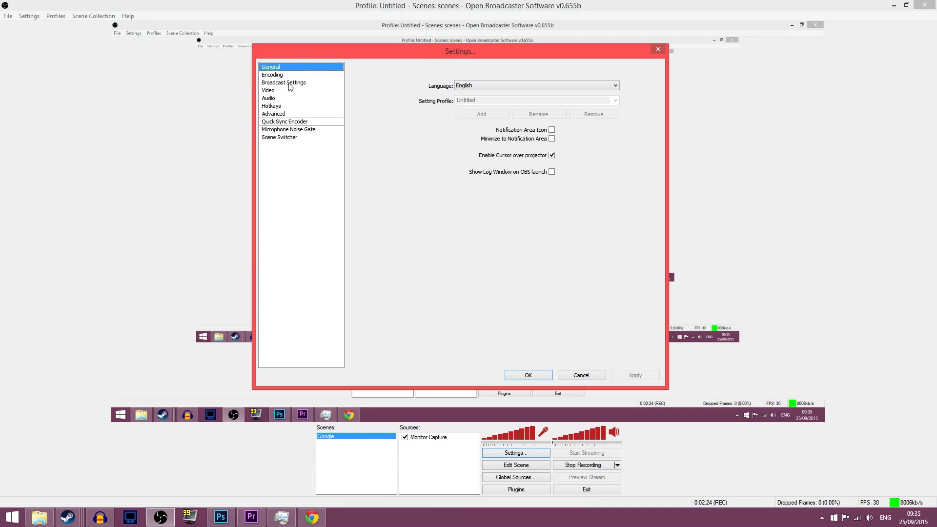
{"action": "left_click", "coordinate": [548, 84]}
{"action": "left_click", "coordinate": [463, 95]}
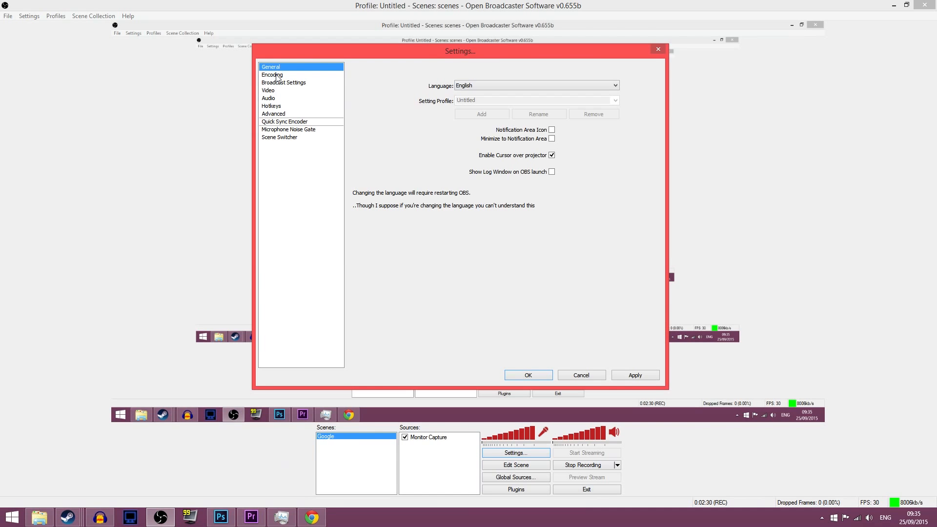
{"action": "left_click", "coordinate": [277, 76]}
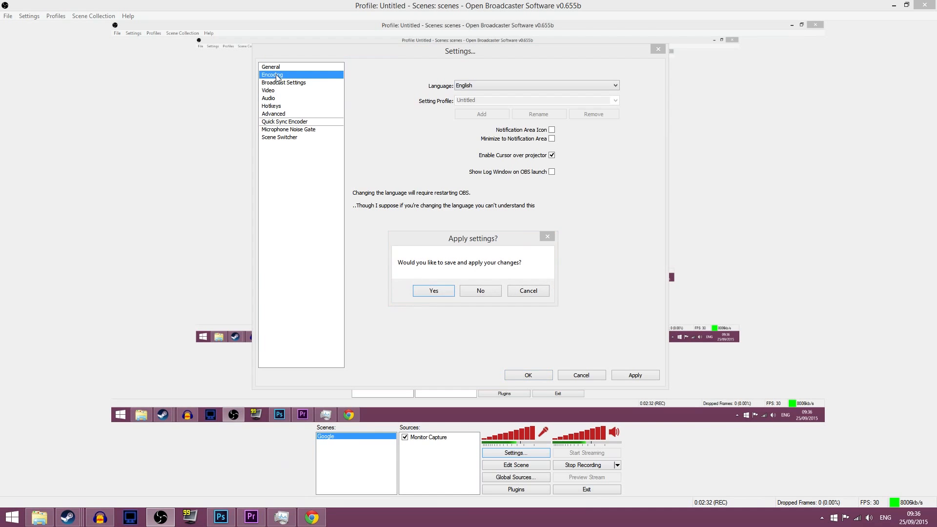
{"action": "left_click", "coordinate": [425, 291]}
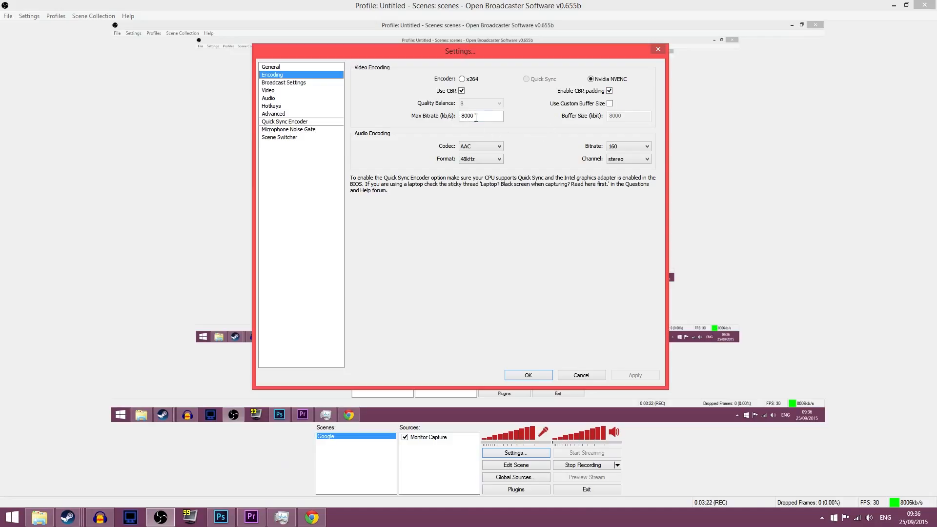
Set the audio encoding bitrate to 160 and save the encoding settings
{"action": "mouse_move", "coordinate": [477, 116]}
{"action": "left_click", "coordinate": [647, 146]}
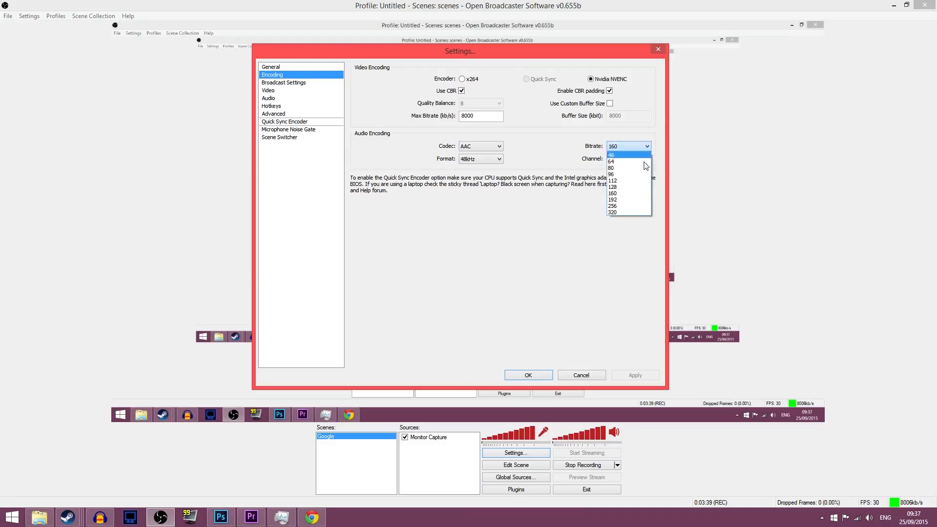
{"action": "left_click", "coordinate": [623, 193]}
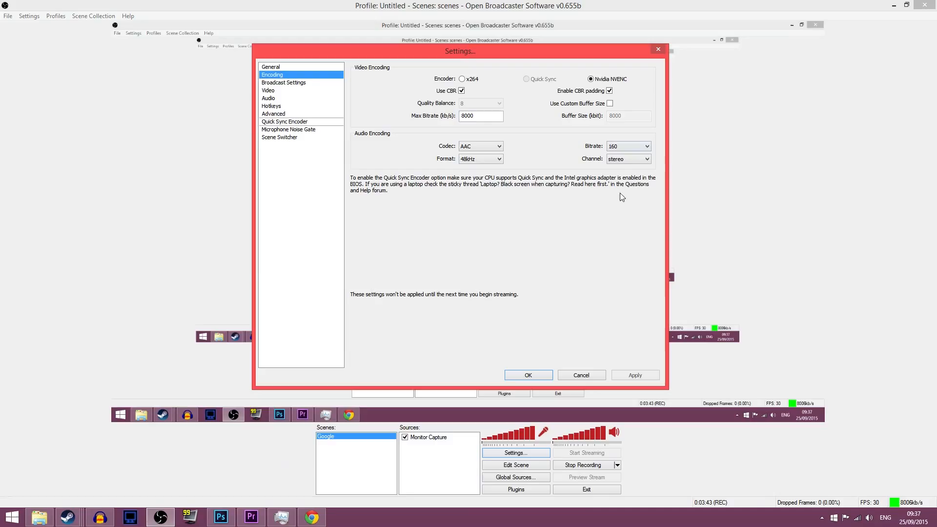
{"action": "left_click", "coordinate": [624, 148]}
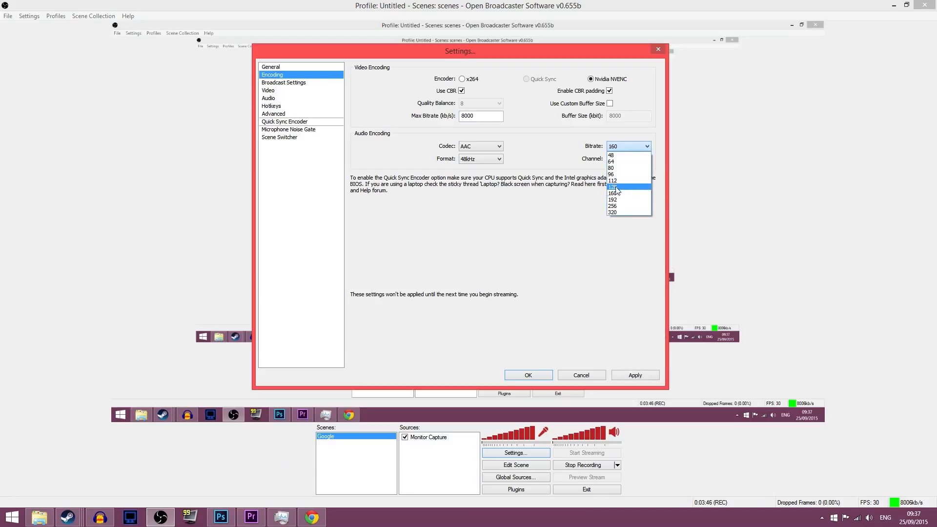
{"action": "left_click", "coordinate": [616, 193]}
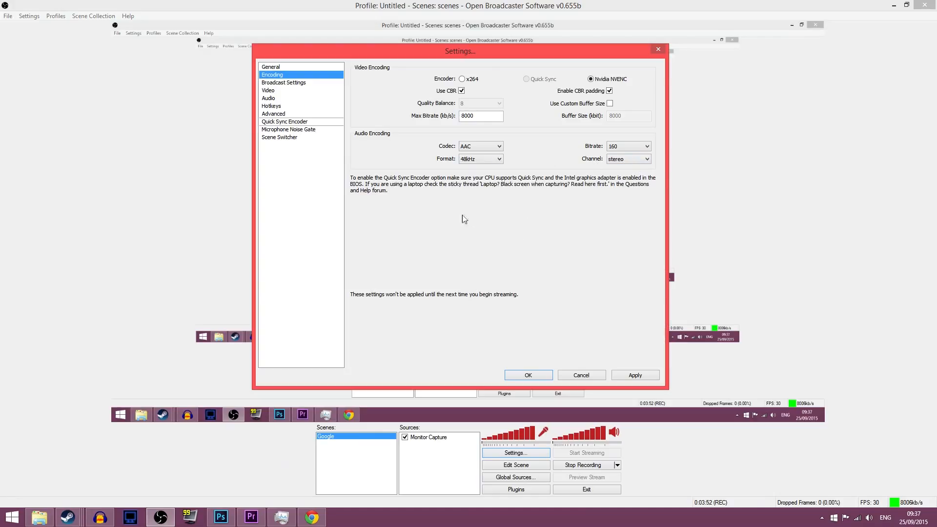
{"action": "left_click", "coordinate": [290, 84]}
{"action": "left_click", "coordinate": [435, 291]}
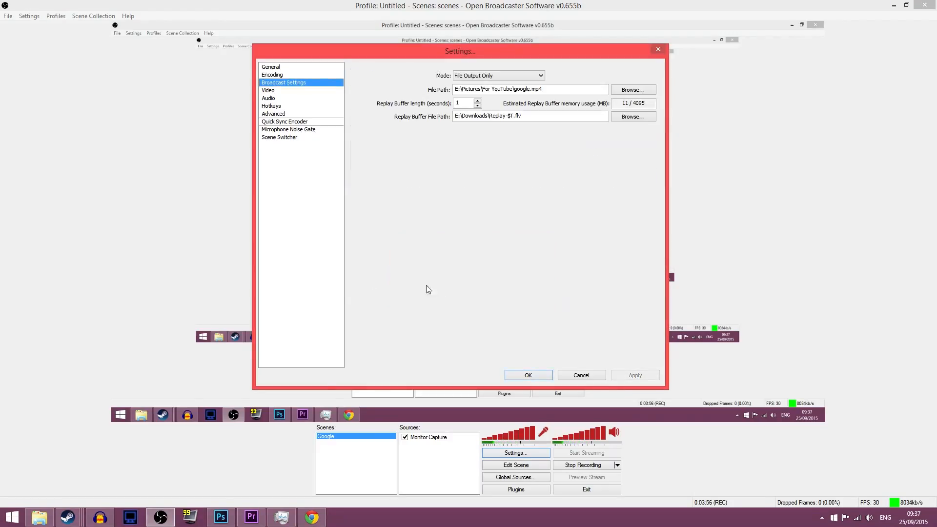
Switch the broadcast mode to Live Stream and back to File Output Only, and save the broadcast settings
{"action": "left_click", "coordinate": [508, 76]}
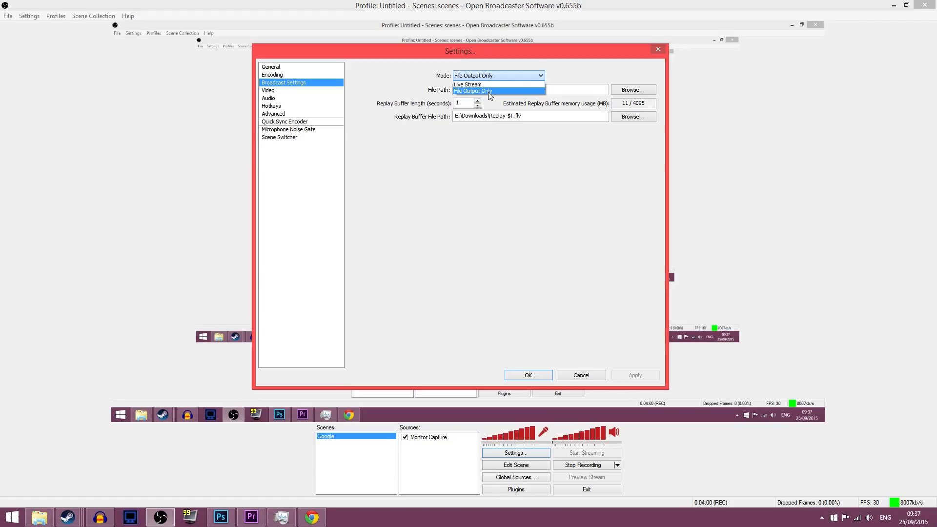
{"action": "left_click", "coordinate": [478, 84]}
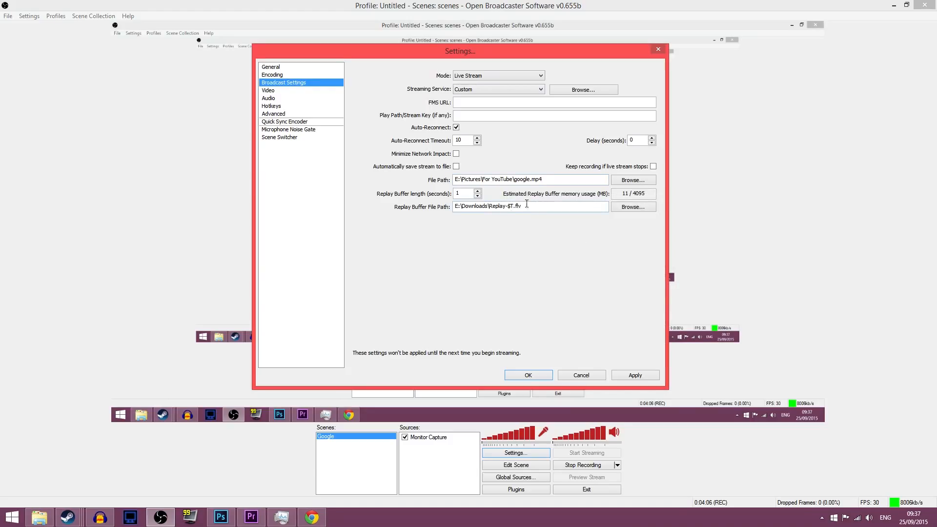
{"action": "left_click", "coordinate": [531, 75]}
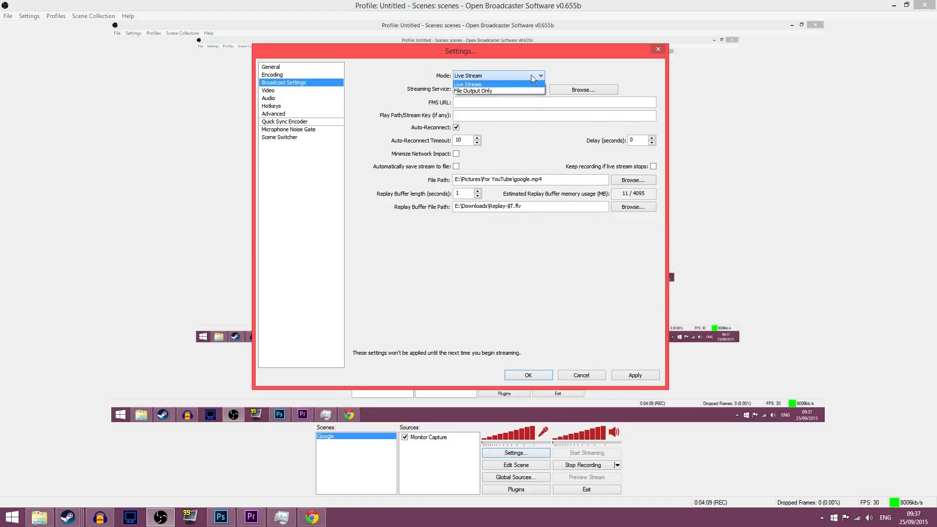
{"action": "left_click", "coordinate": [479, 92]}
{"action": "mouse_move", "coordinate": [479, 92]}
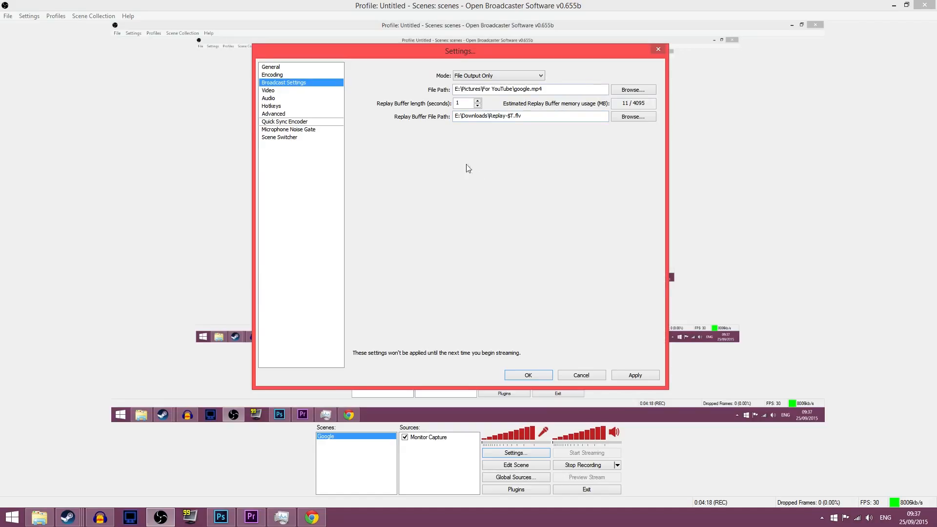
{"action": "left_click", "coordinate": [264, 96]}
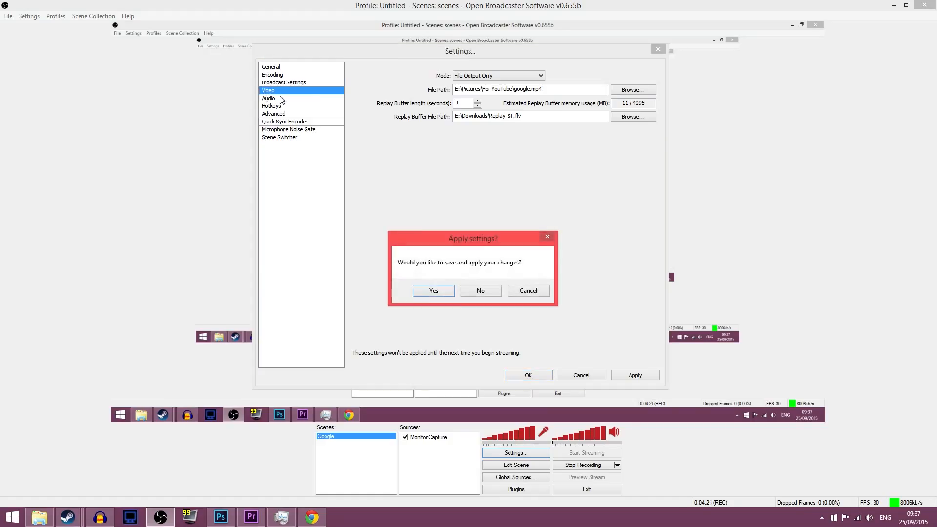
{"action": "left_click", "coordinate": [423, 289]}
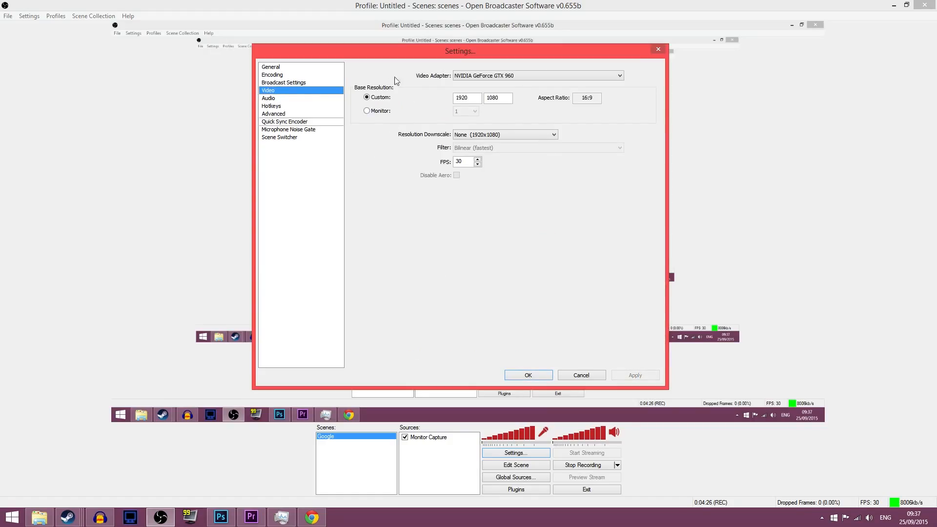
Choose NVIDIA GeForce GTX 960 as the video adapter and save the video settings
{"action": "left_click", "coordinate": [565, 75]}
{"action": "left_click", "coordinate": [520, 84]}
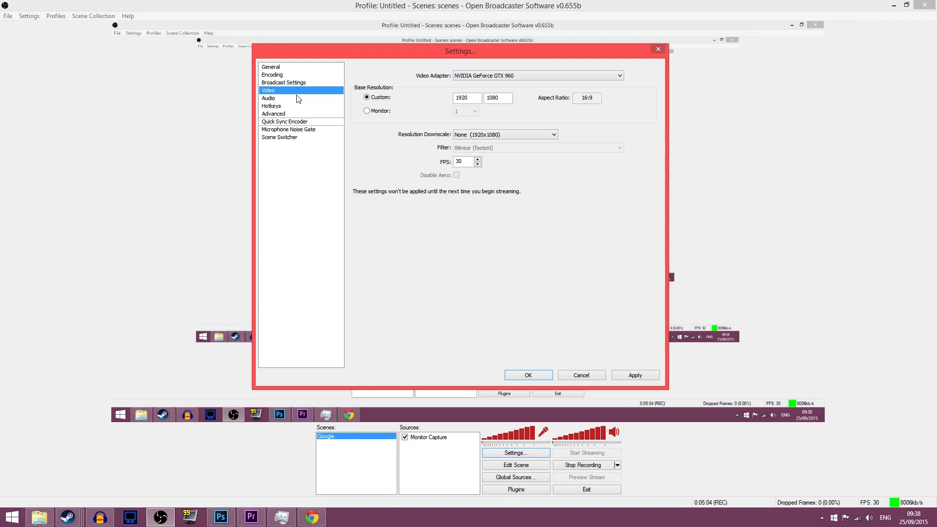
{"action": "left_click", "coordinate": [280, 116]}
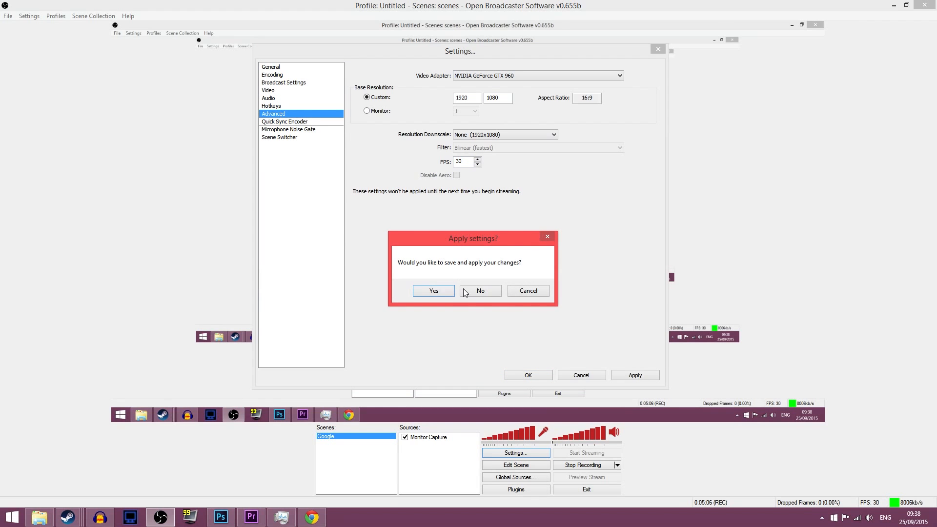
{"action": "left_click", "coordinate": [438, 290]}
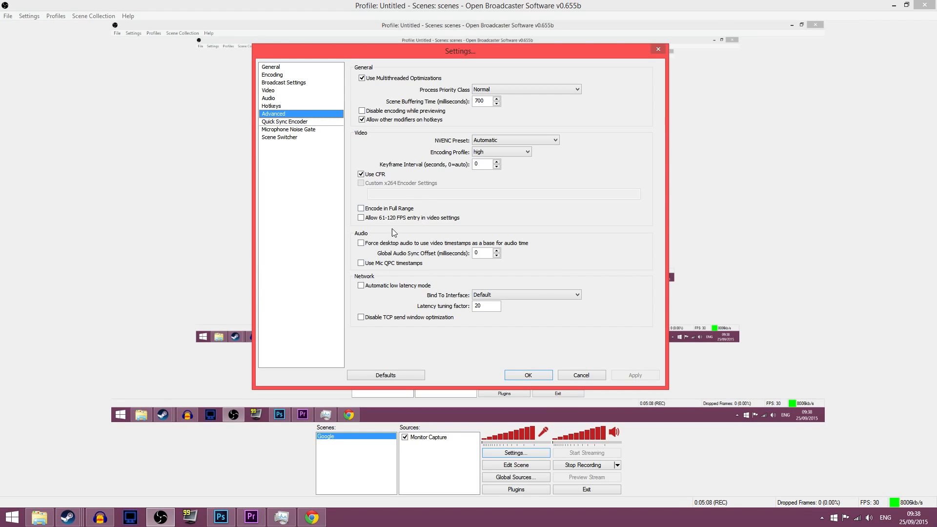
Turn the advanced option allowing 61-120 FPS entry on and back off, and save the advanced settings
{"action": "left_click", "coordinate": [361, 218]}
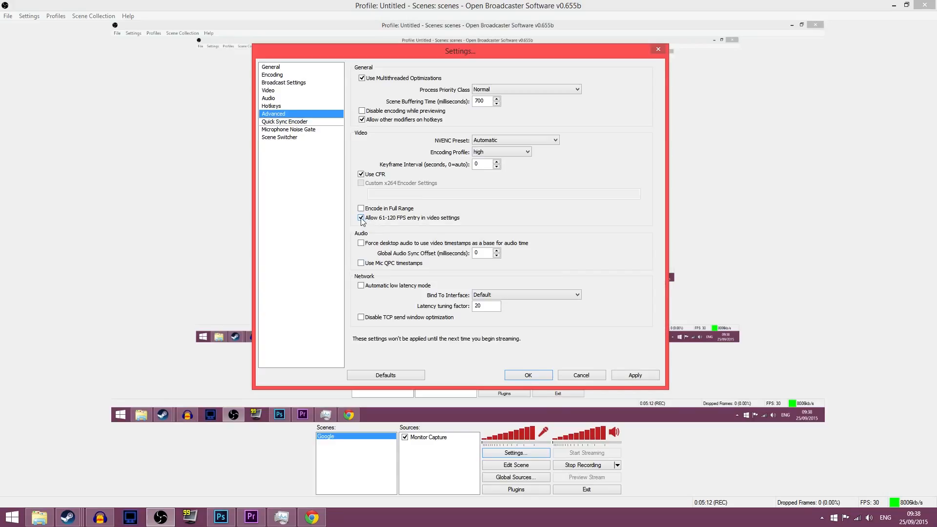
{"action": "left_click", "coordinate": [361, 219]}
{"action": "left_click", "coordinate": [271, 99]}
{"action": "left_click", "coordinate": [434, 291]}
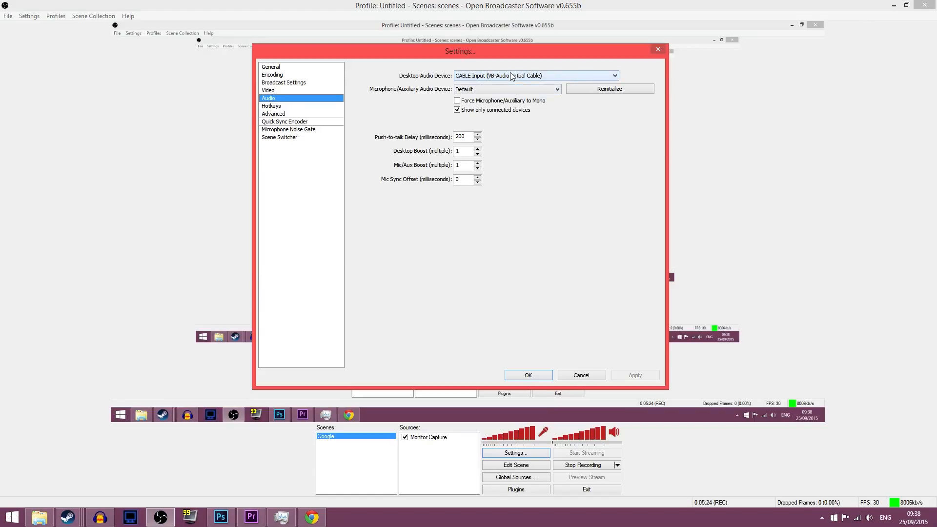
Choose CABLE Input (VB-Audio Virtual Cable) as the desktop audio device and save the audio settings
{"action": "left_click", "coordinate": [585, 77]}
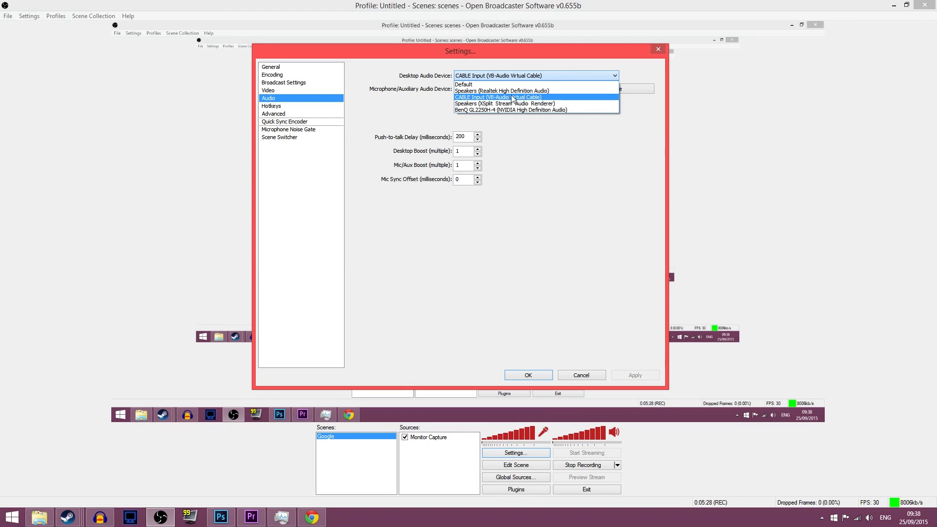
{"action": "left_click", "coordinate": [499, 96]}
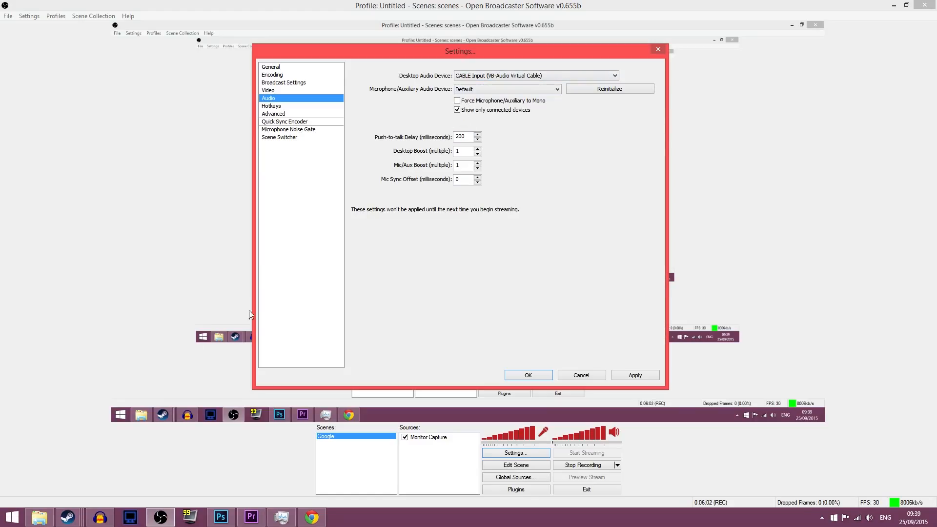
{"action": "mouse_move", "coordinate": [108, 521]}
{"action": "left_click", "coordinate": [281, 106]}
{"action": "left_click", "coordinate": [434, 291]}
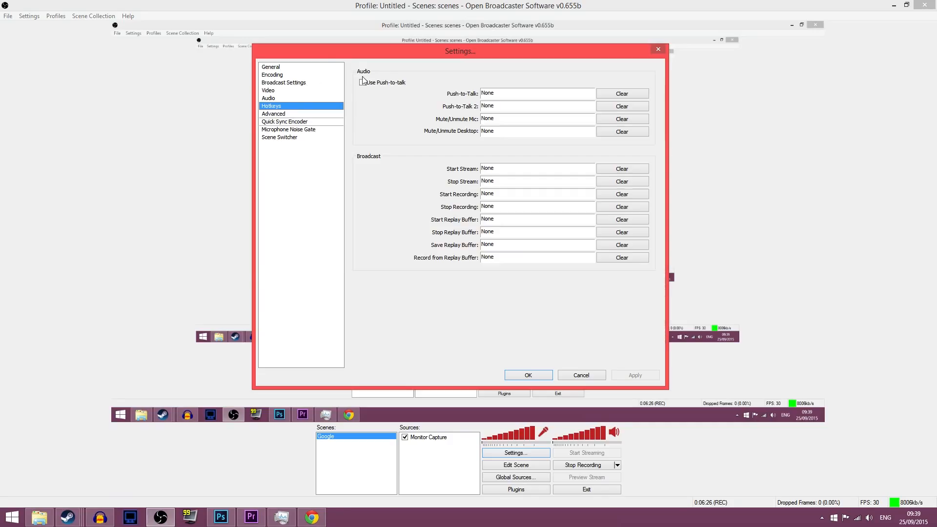
Look through the Advanced, Quick Sync Encoder, Microphone Noise Gate and Scene Switcher settings, and close the settings window with OK
{"action": "left_click", "coordinate": [283, 115]}
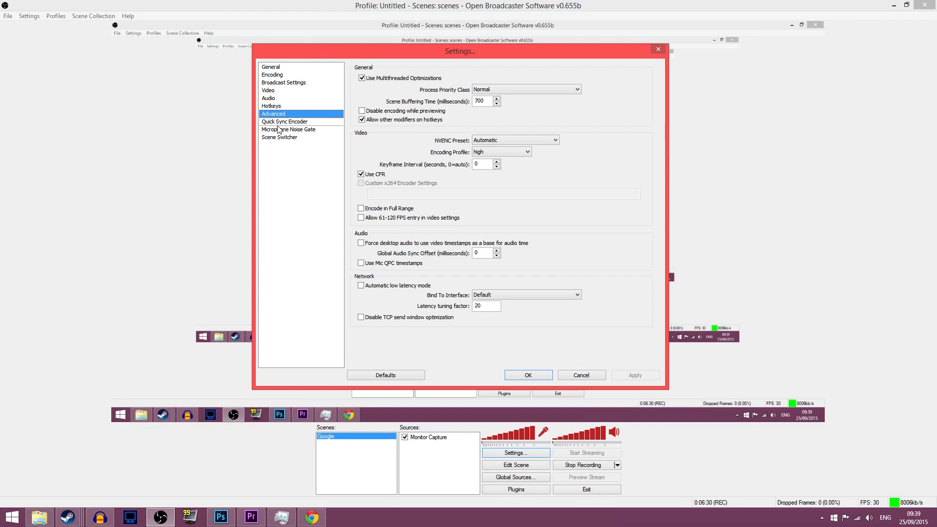
{"action": "left_click", "coordinate": [279, 130]}
{"action": "left_click", "coordinate": [309, 123]}
{"action": "left_click", "coordinate": [289, 139]}
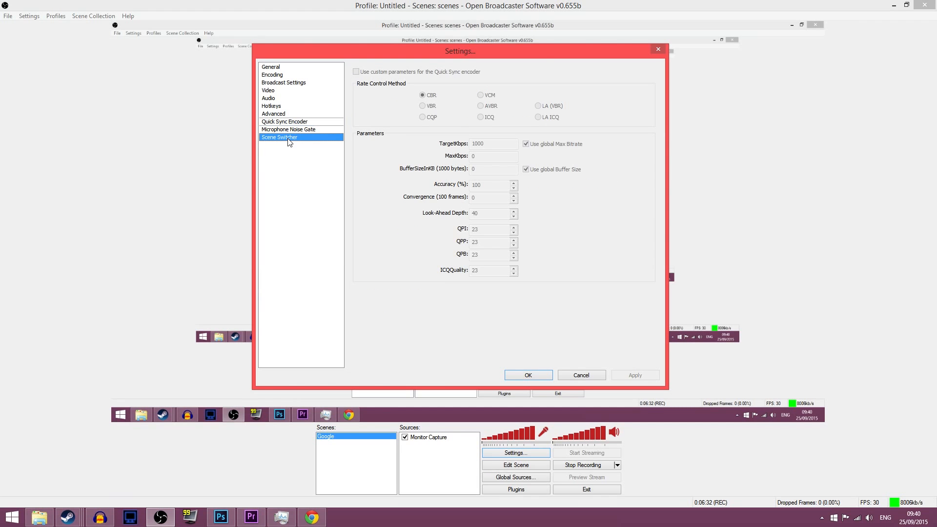
{"action": "left_click", "coordinate": [293, 130]}
{"action": "left_click", "coordinate": [288, 122]}
{"action": "left_click", "coordinate": [278, 114]}
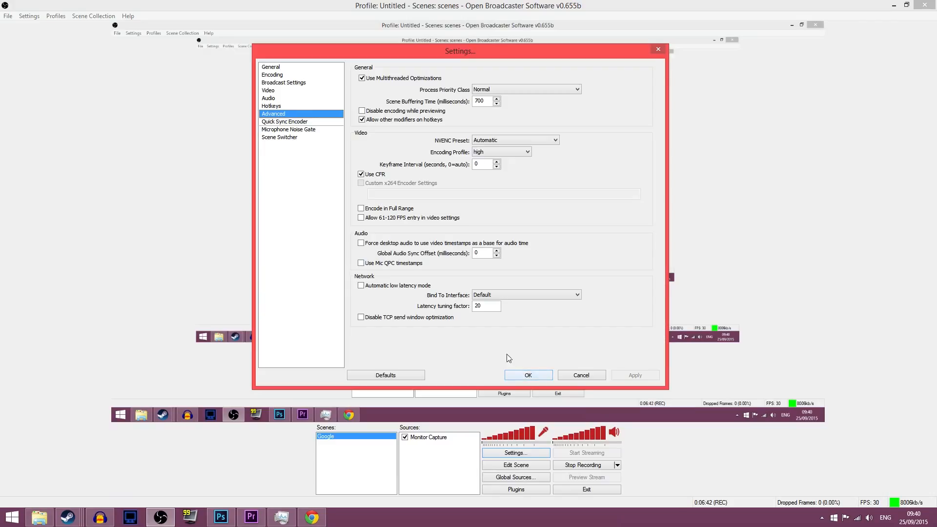
{"action": "left_click", "coordinate": [524, 378]}
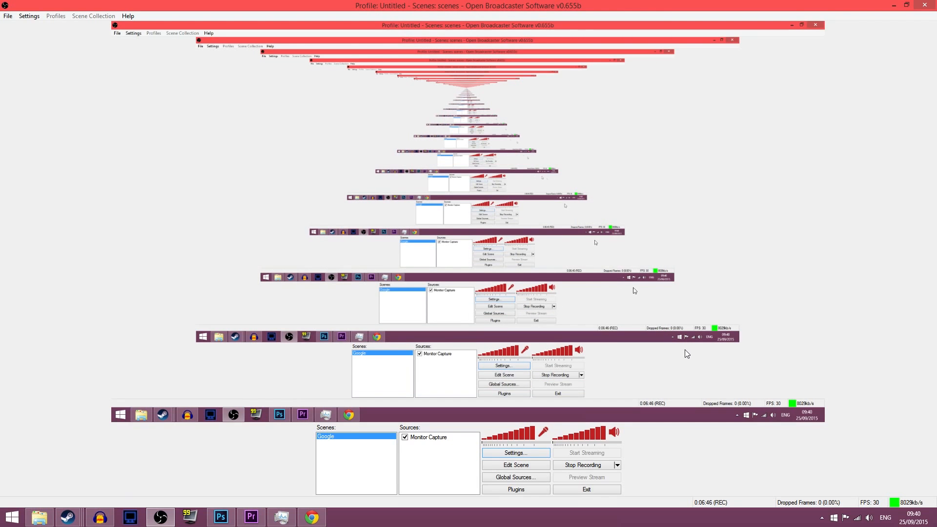